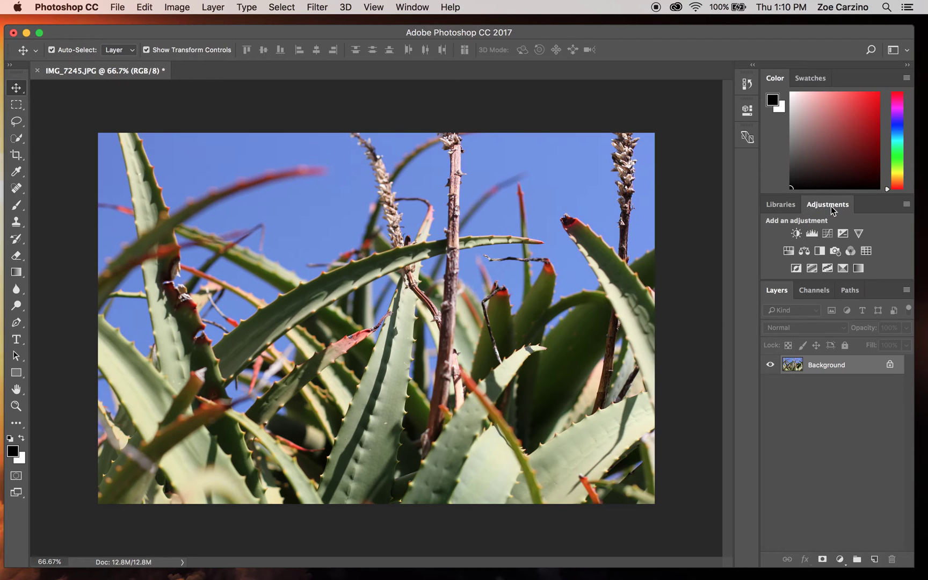
click(414, 7)
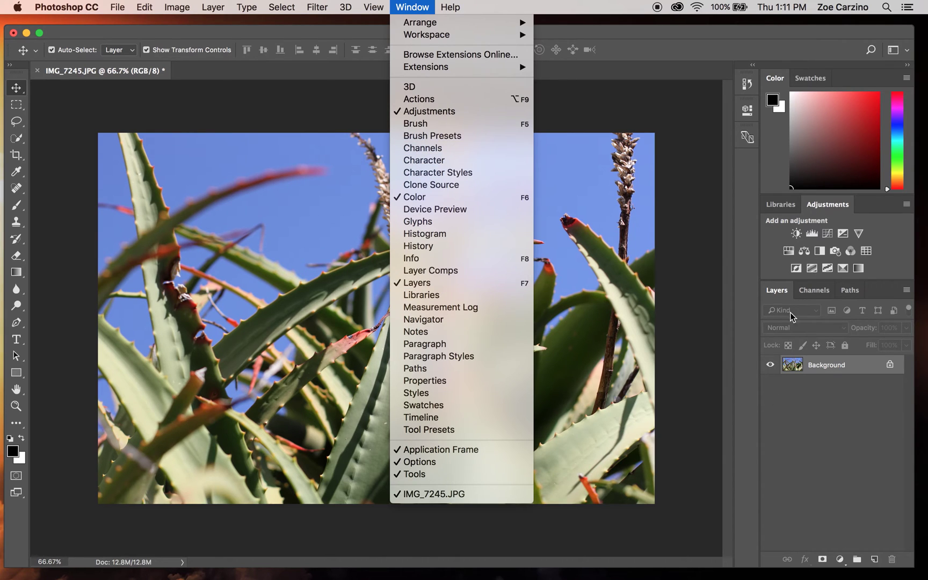
click(795, 244)
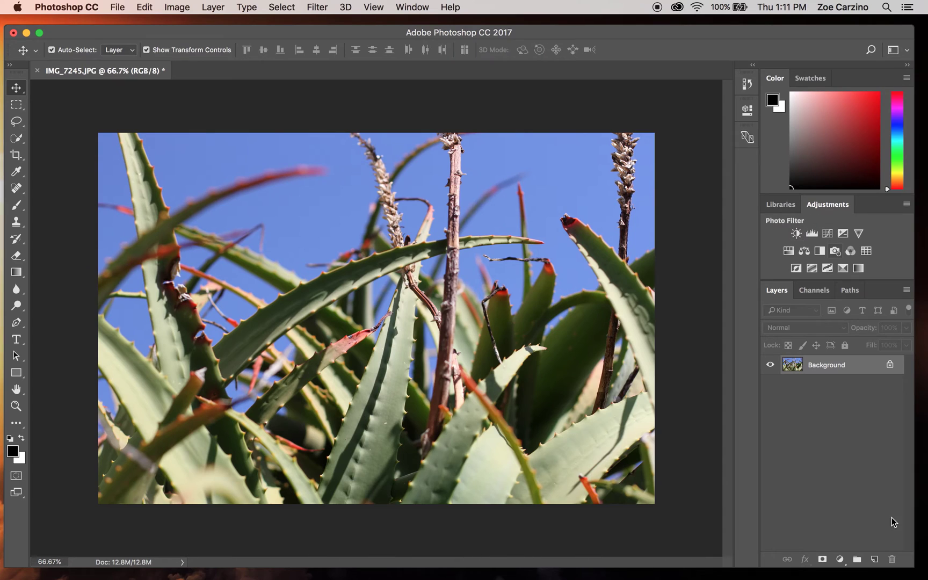
click(839, 559)
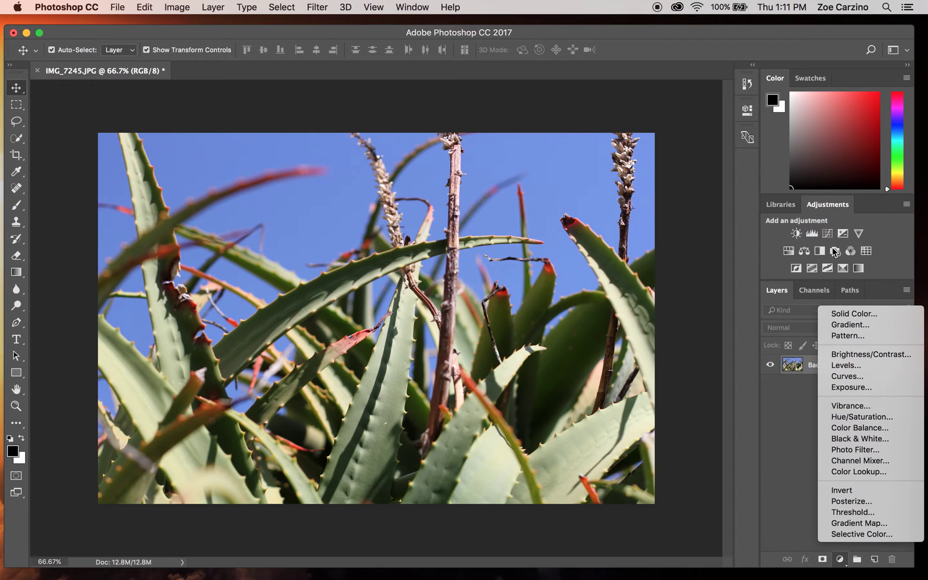
click(794, 501)
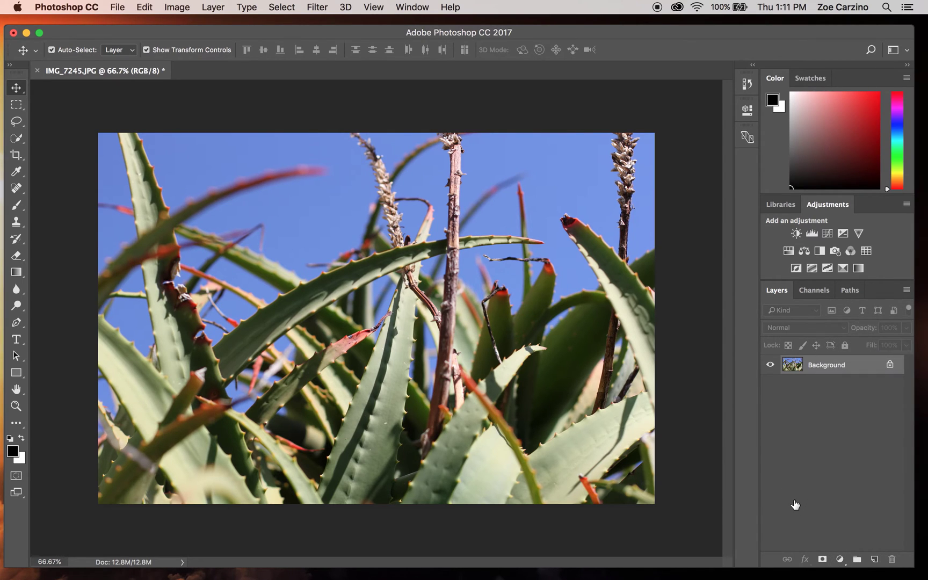
- Add a Levels adjustment layer with the black point at 20, midtones at 1.00 and the white point at 236
click(812, 234)
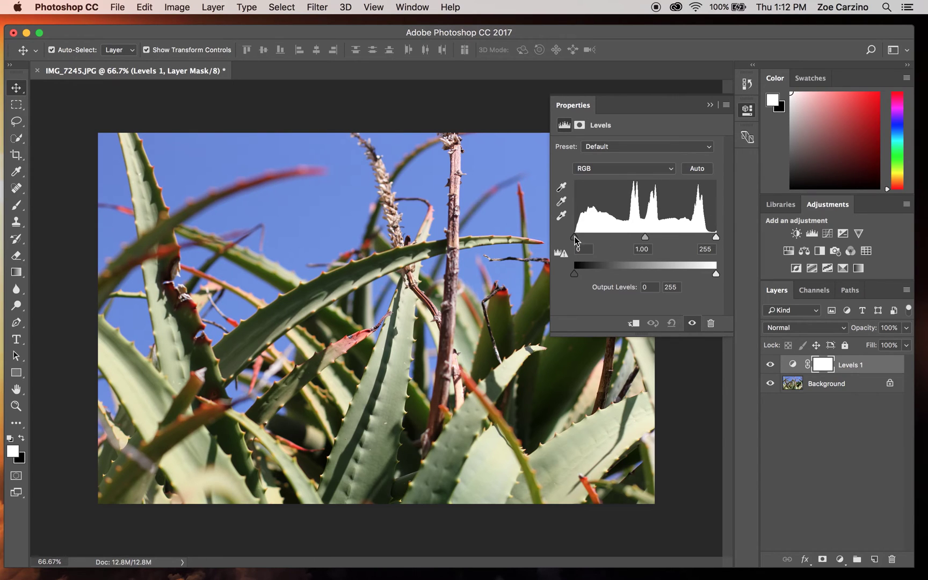
drag(575, 237, 560, 241)
mouse_move(718, 237)
mouse_down()
mouse_move(695, 238)
mouse_move(720, 243)
mouse_up()
mouse_move(646, 238)
mouse_down()
mouse_move(631, 242)
mouse_move(661, 240)
mouse_move(628, 240)
mouse_move(642, 239)
mouse_up()
drag(574, 238, 586, 241)
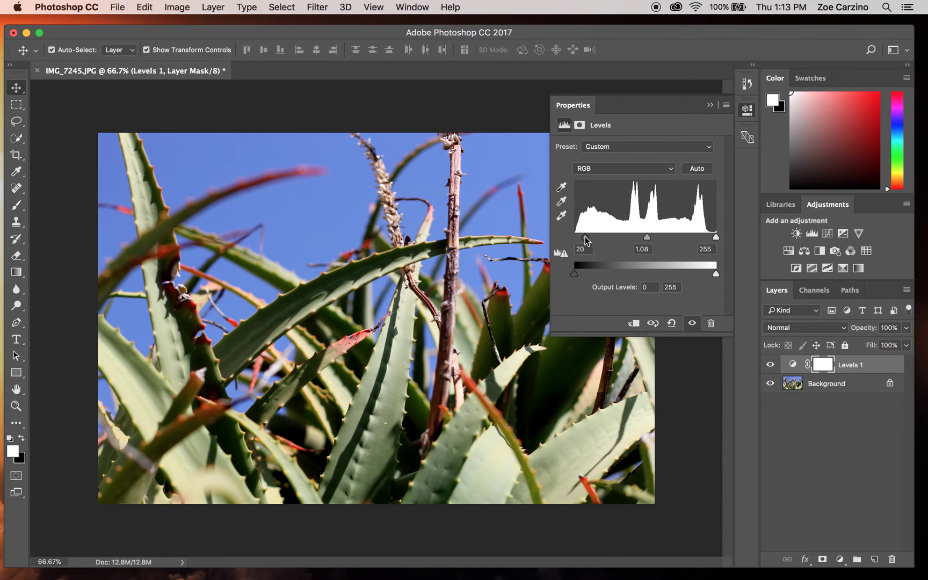
drag(715, 236, 708, 241)
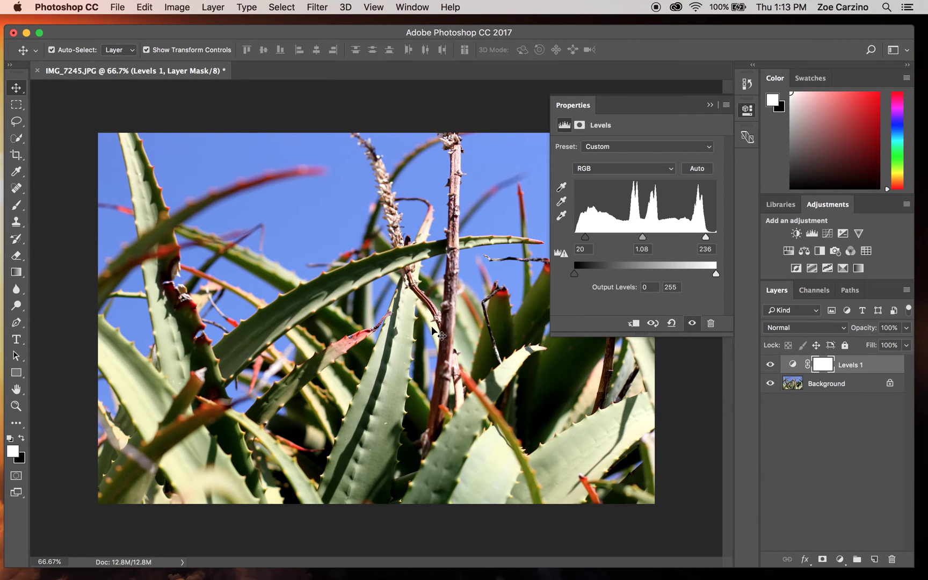
mouse_move(642, 237)
mouse_down()
mouse_move(629, 239)
mouse_move(646, 240)
mouse_up()
click(710, 106)
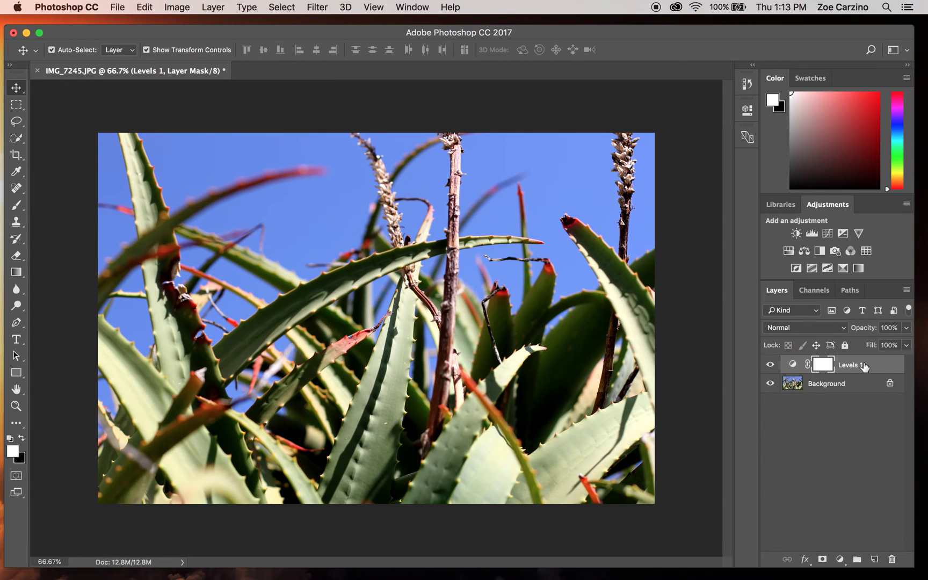
double_click(792, 365)
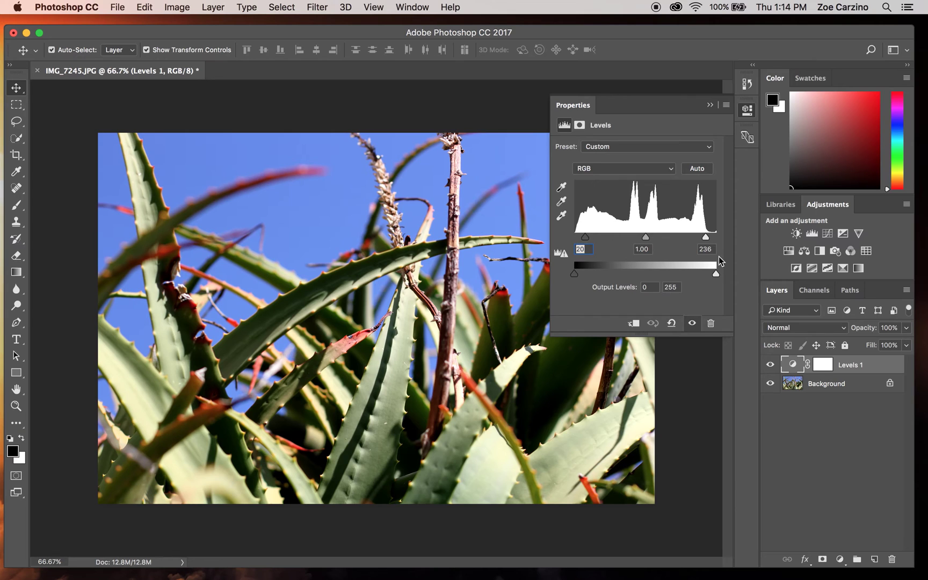
click(711, 105)
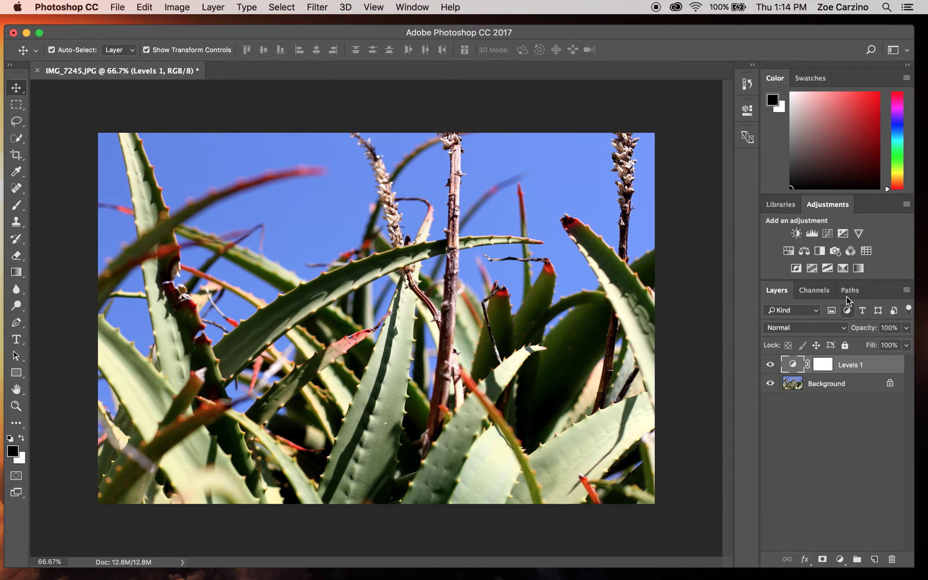
- Add a Brightness/Contrast adjustment layer above the Levels layer and fine-tune its contrast and brightness
click(796, 233)
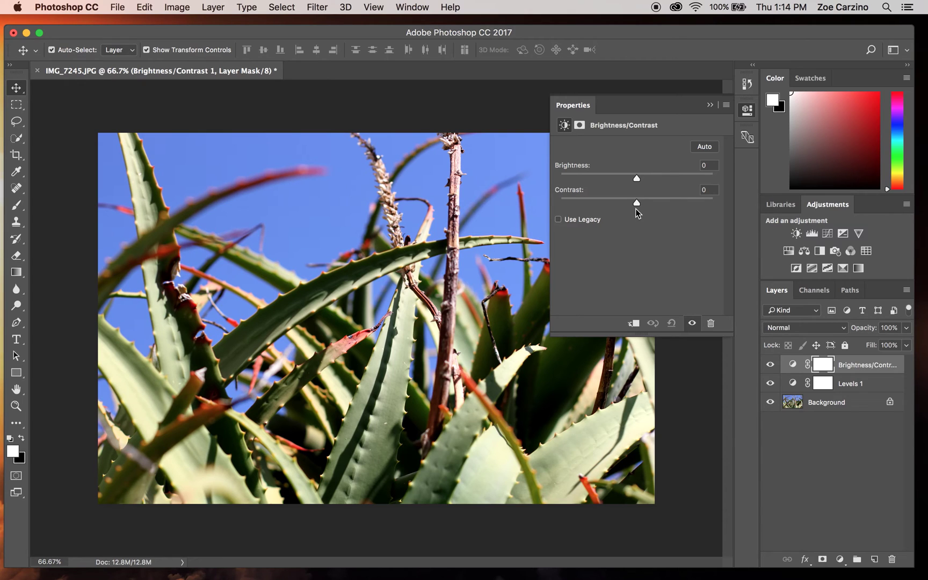
drag(638, 204, 637, 180)
click(710, 105)
click(709, 105)
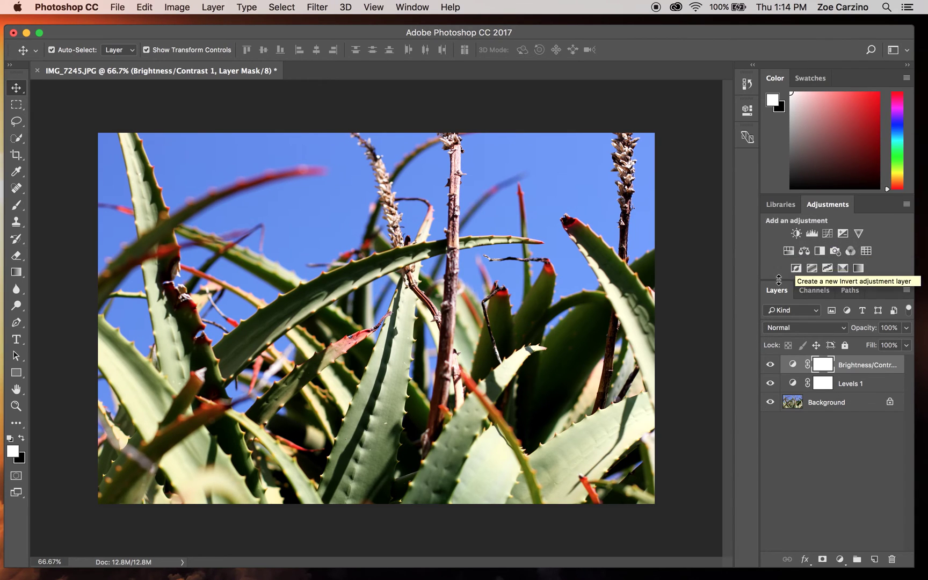
- Add a Color Balance adjustment layer above the Brightness/Contrast layer
click(805, 255)
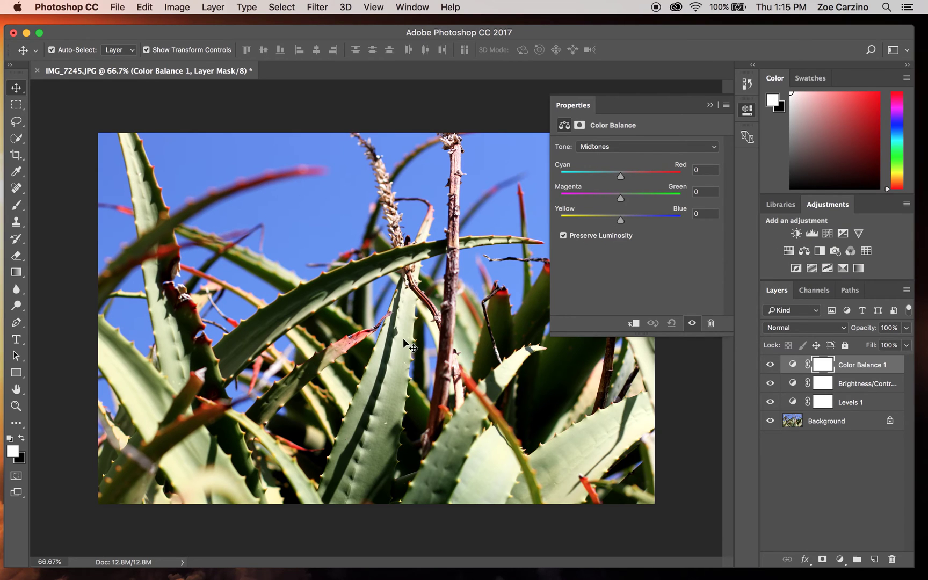
mouse_move(620, 201)
mouse_down()
mouse_move(649, 200)
mouse_move(621, 204)
mouse_up()
- Try shifting the Color Balance highlights toward green and reset the Magenta–Green value to 0
click(612, 147)
click(622, 160)
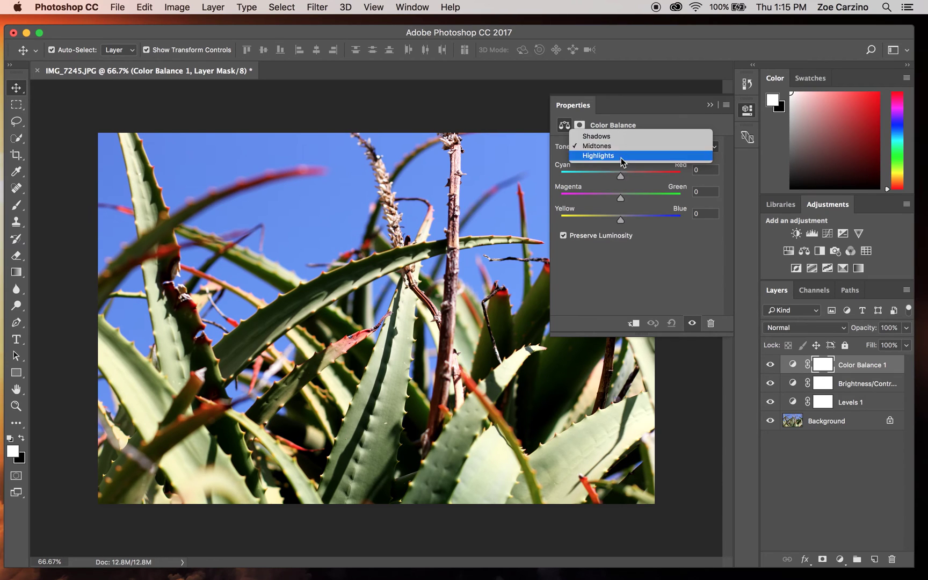
drag(620, 196, 640, 195)
click(712, 191)
key(BackSpace)
key(BackSpace)
key(BackSpace)
text(0)
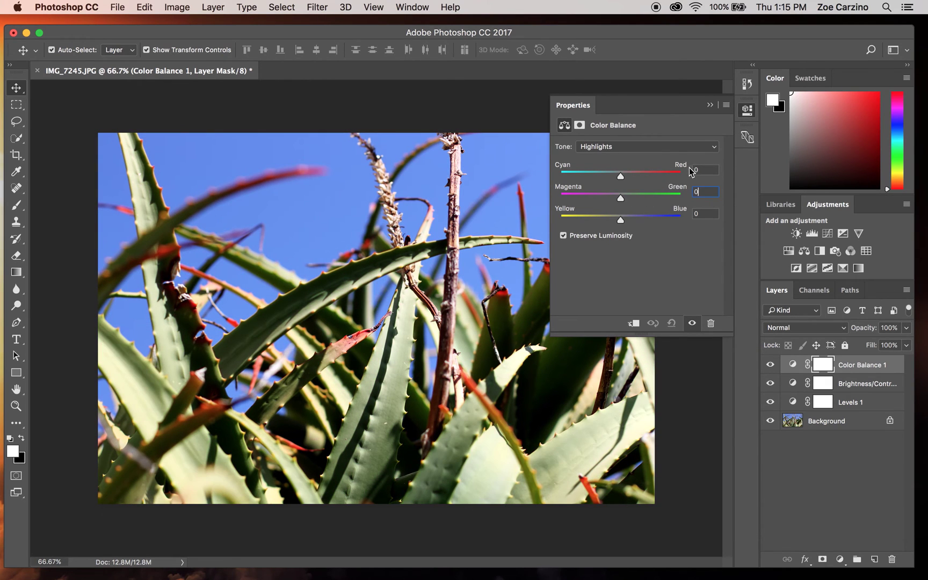
- For the Color Balance shadows, set Yellow–Blue to -21 and shift Cyan–Red slightly toward red
click(650, 147)
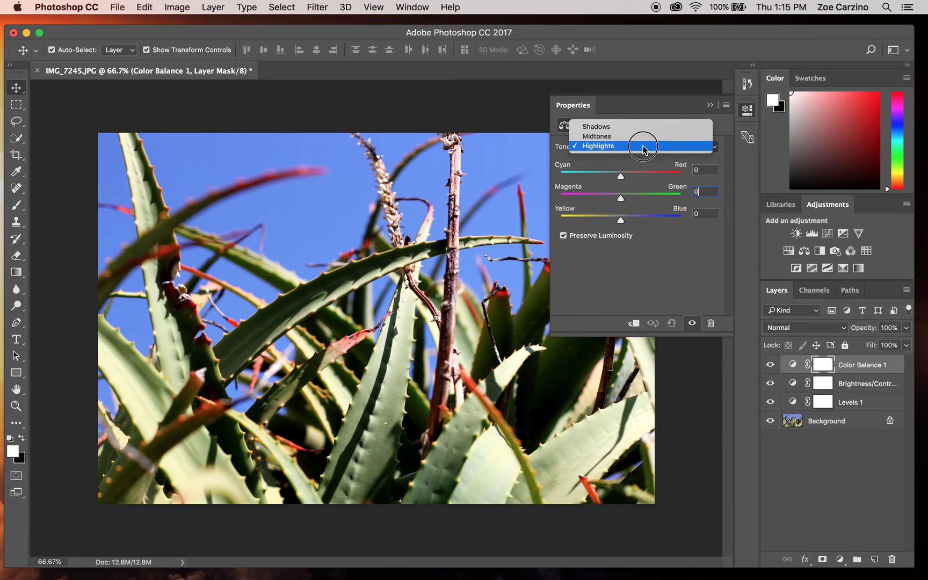
click(622, 128)
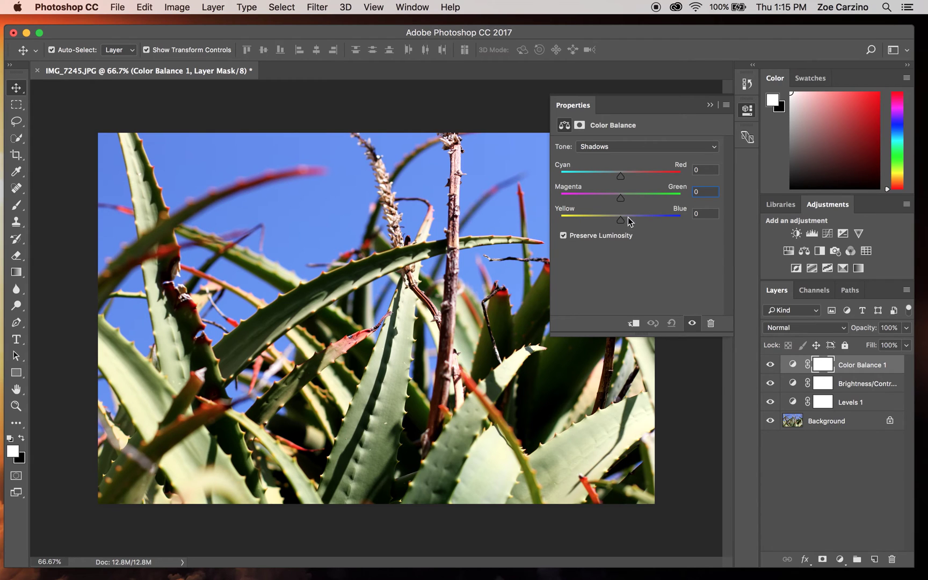
mouse_move(622, 220)
mouse_down()
mouse_move(593, 221)
mouse_move(651, 215)
mouse_move(607, 217)
mouse_up()
mouse_move(619, 179)
mouse_down()
mouse_move(605, 180)
mouse_move(636, 172)
mouse_move(626, 177)
mouse_up()
- For the Color Balance midtones, set Magenta–Green to +32 and Yellow–Blue to +28
click(616, 147)
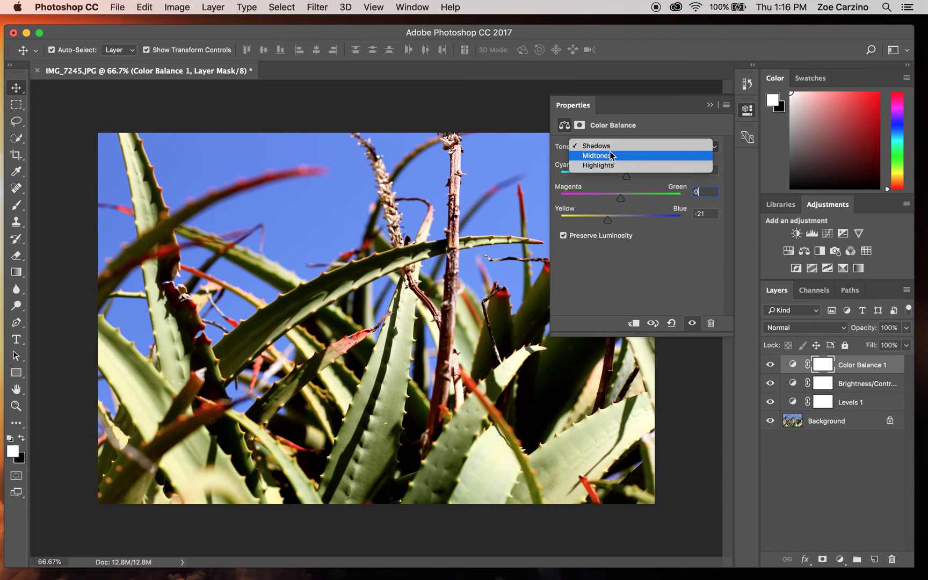
click(613, 155)
drag(624, 195, 639, 225)
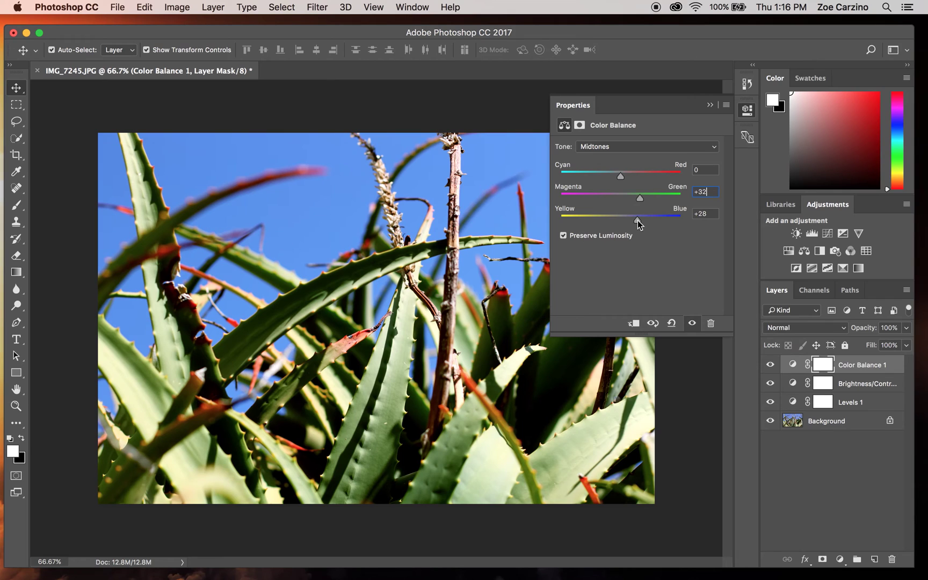
- For the Color Balance highlights, set Cyan–Red to +15 and Yellow–Blue to -12, and close the adjustment settings
click(643, 147)
click(626, 155)
drag(621, 177, 621, 177)
drag(621, 219, 613, 219)
drag(621, 177, 629, 180)
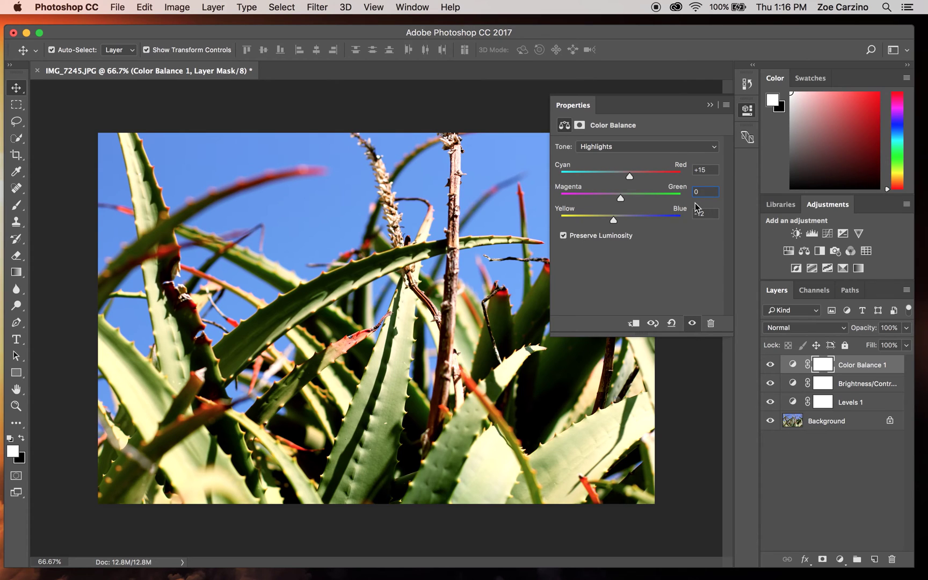
key(shift+Tab)
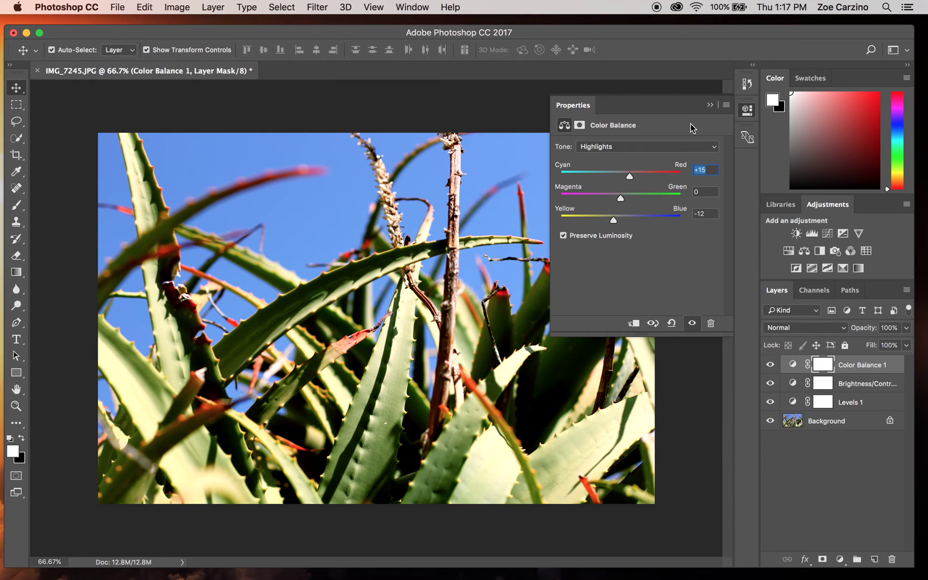
click(710, 105)
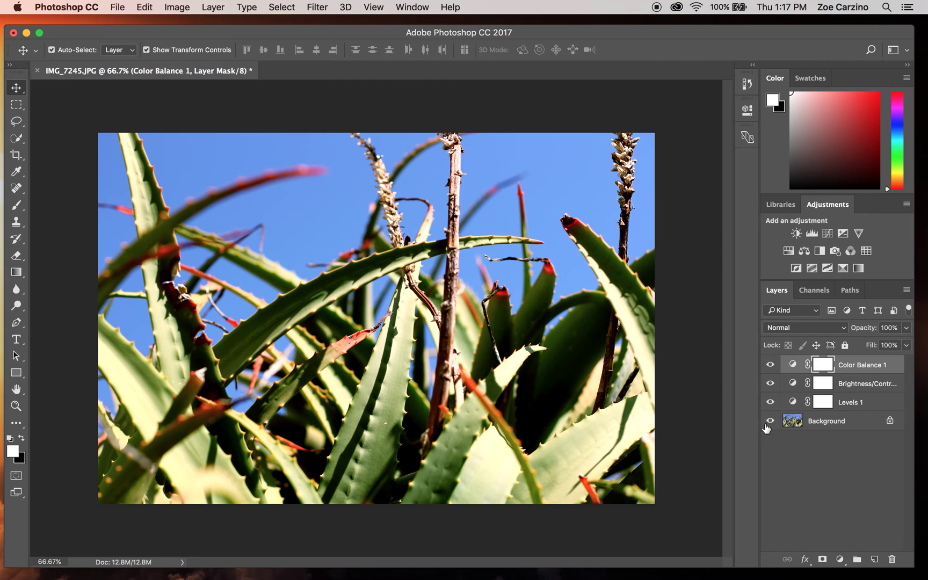
- Compare the original photo with the edit by hiding all three adjustment layers and showing them again
click(770, 367)
click(770, 383)
click(770, 403)
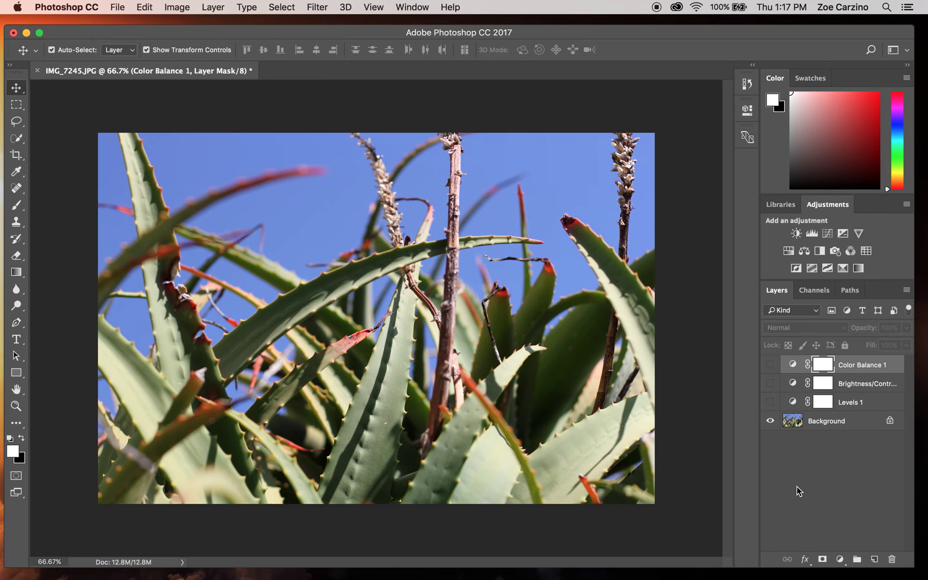
click(770, 402)
click(770, 383)
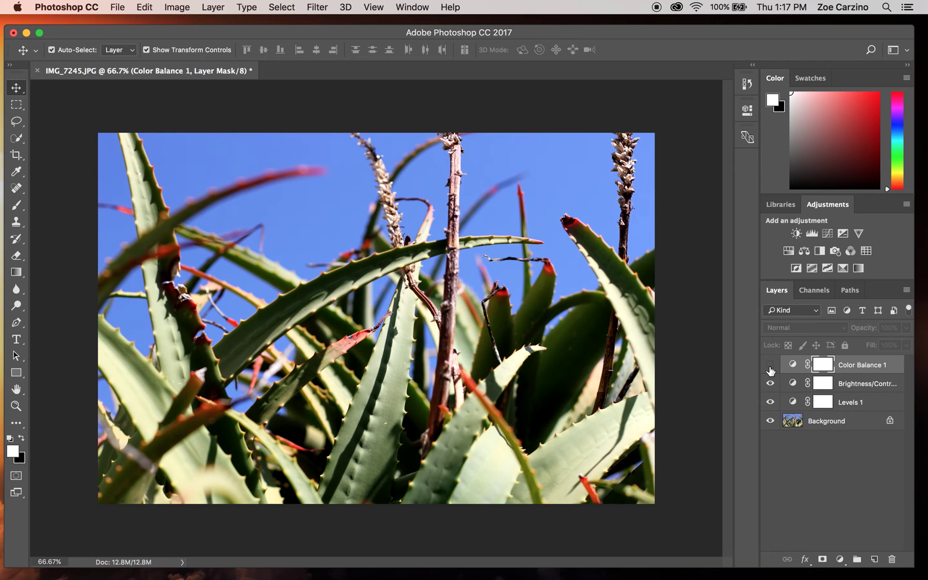
click(770, 365)
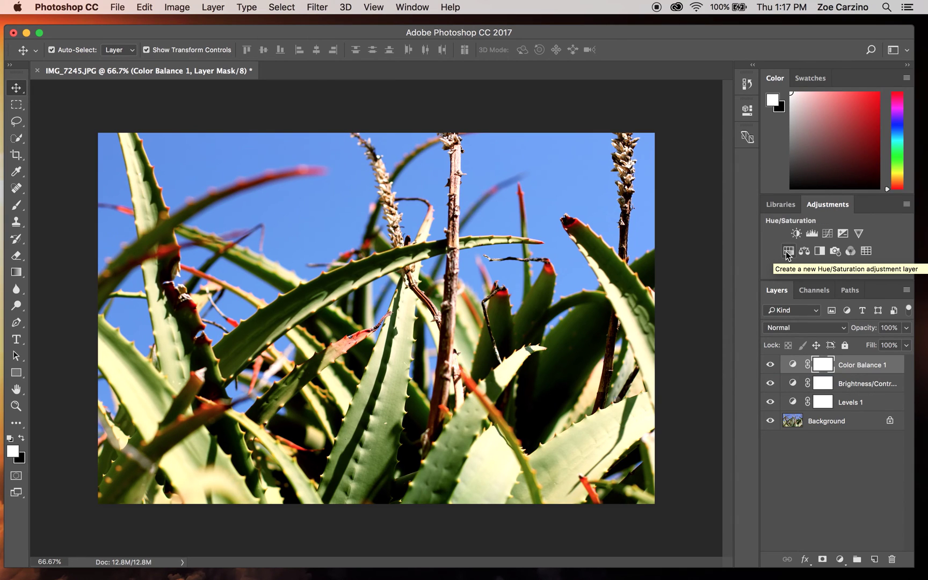
- Try an Exposure adjustment layer with exposure at -0.45, and discard the layer
click(843, 233)
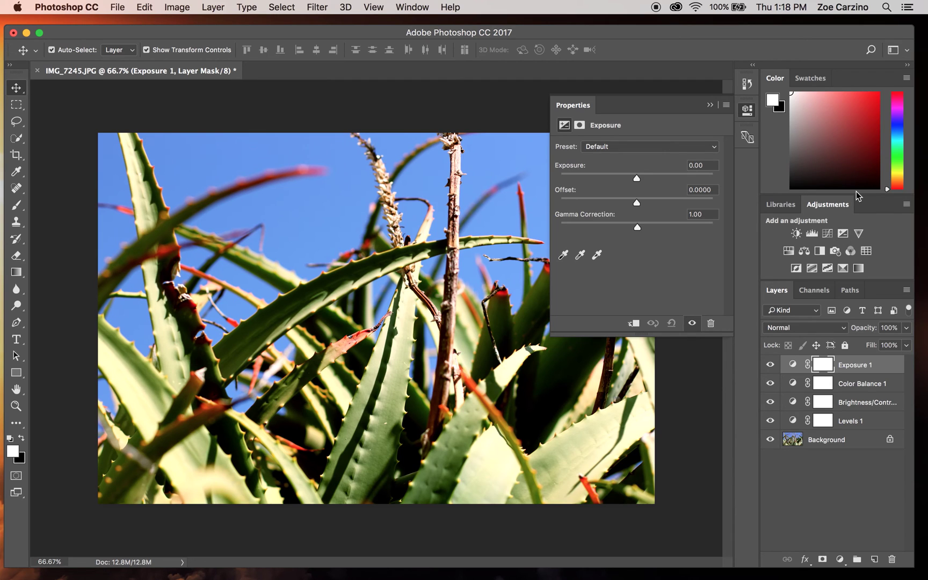
click(636, 179)
mouse_move(637, 180)
mouse_down()
mouse_move(656, 180)
mouse_move(621, 180)
mouse_move(632, 179)
mouse_up()
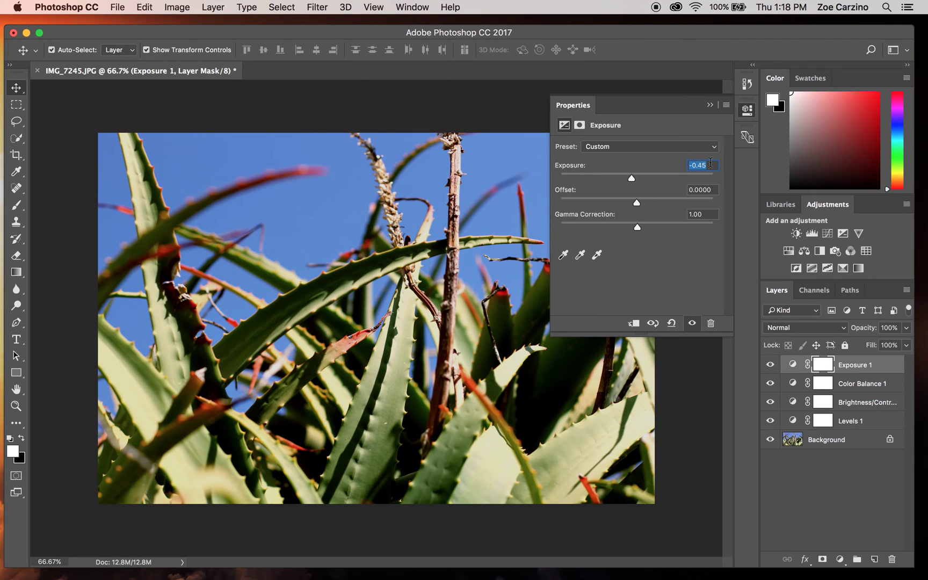
text(0)
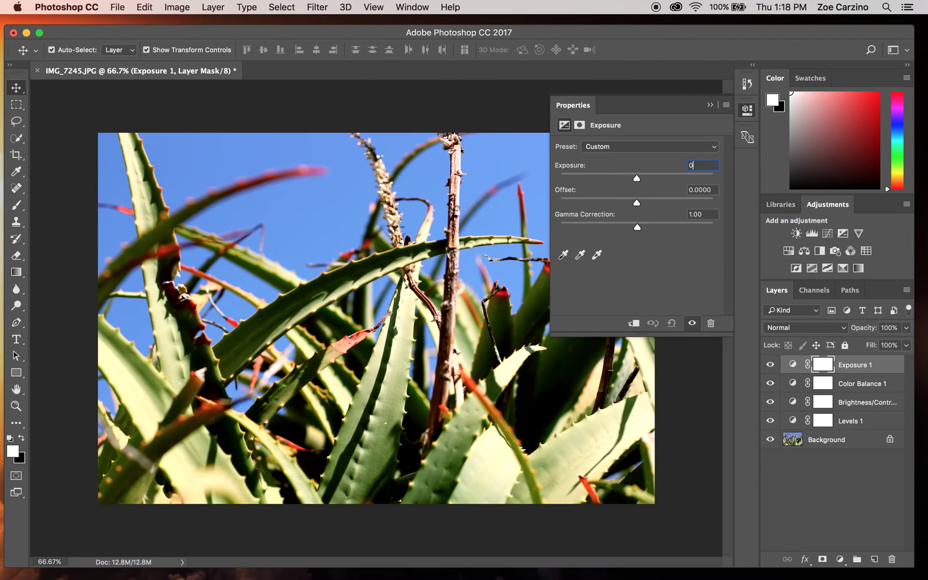
click(711, 105)
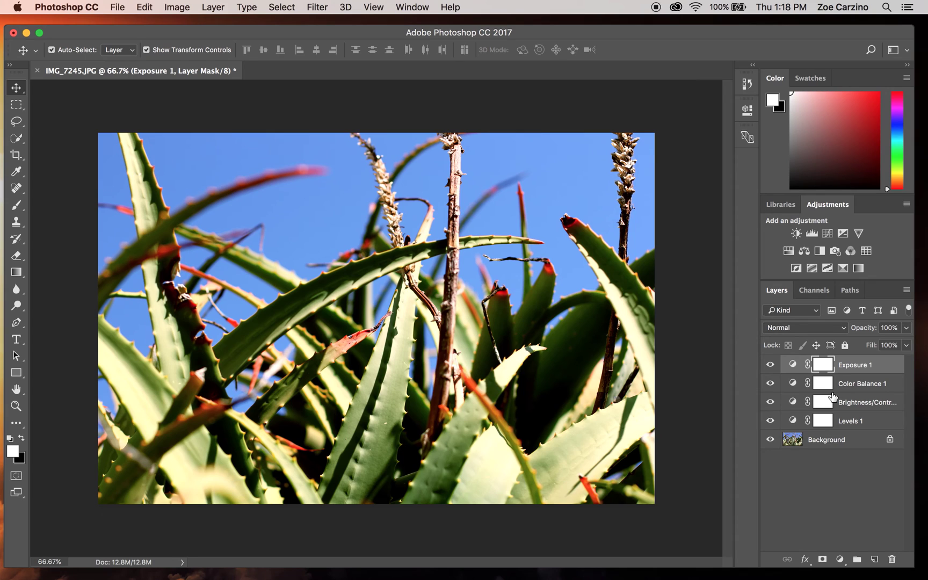
drag(870, 370, 892, 563)
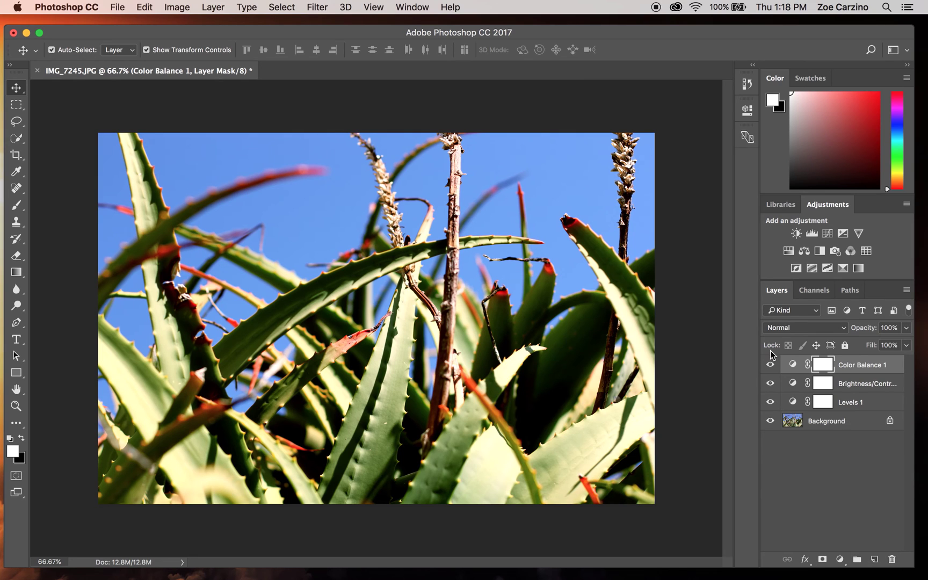
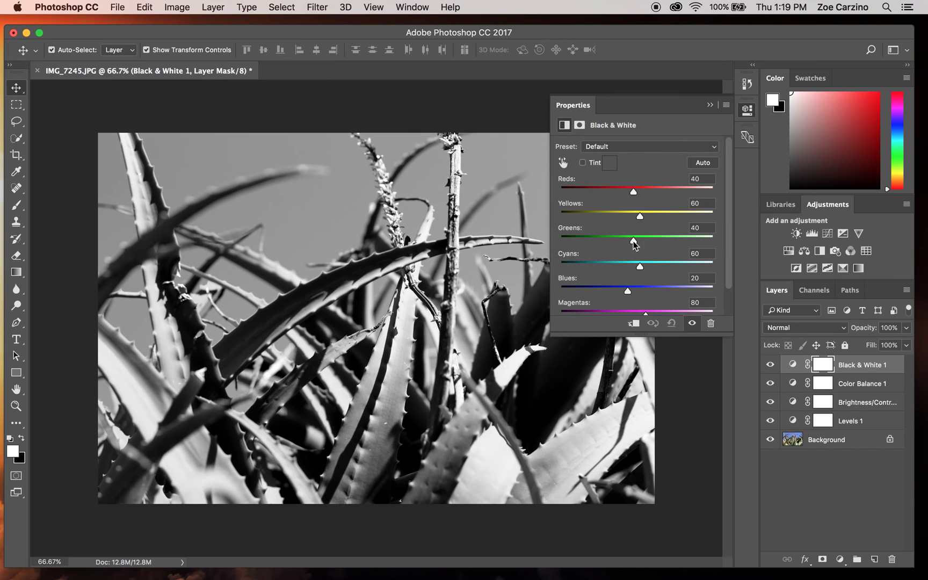
- Set the Black & White adjustment layer to Reds -42, Yellows 67, Greens -42 and Blues 10
drag(633, 241, 608, 244)
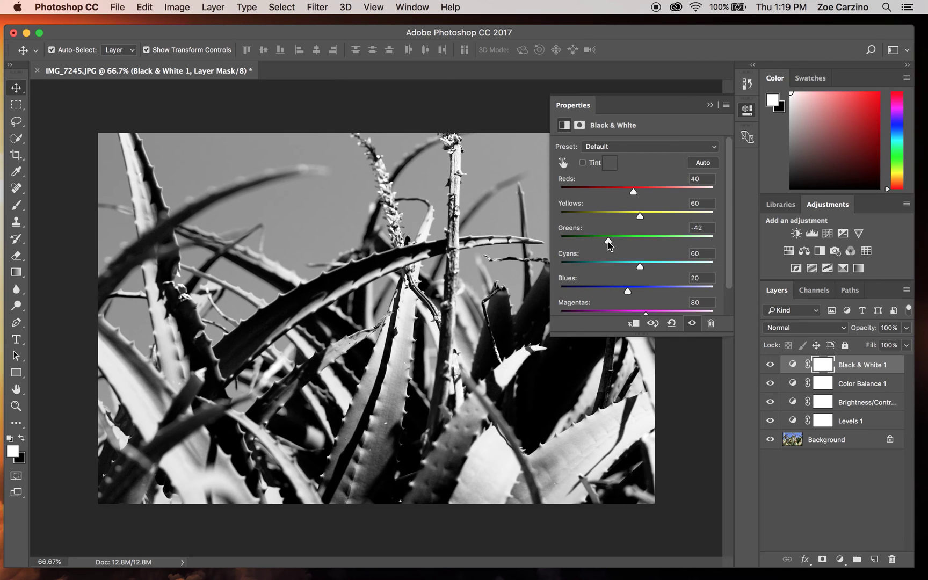
mouse_move(627, 290)
mouse_down()
mouse_move(657, 290)
mouse_move(612, 290)
mouse_move(624, 290)
mouse_up()
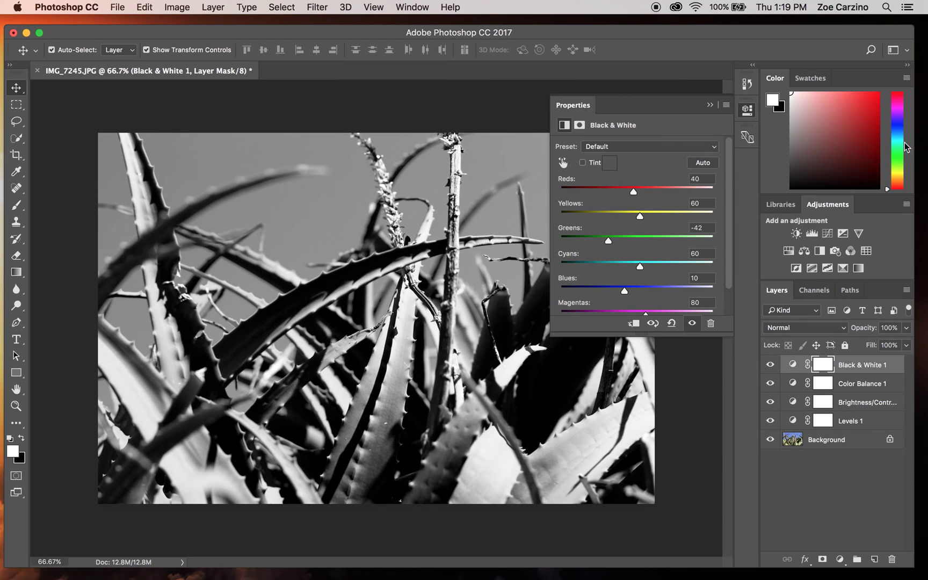
mouse_move(640, 220)
mouse_down()
mouse_move(655, 217)
mouse_move(627, 219)
mouse_move(653, 219)
mouse_move(641, 222)
mouse_up()
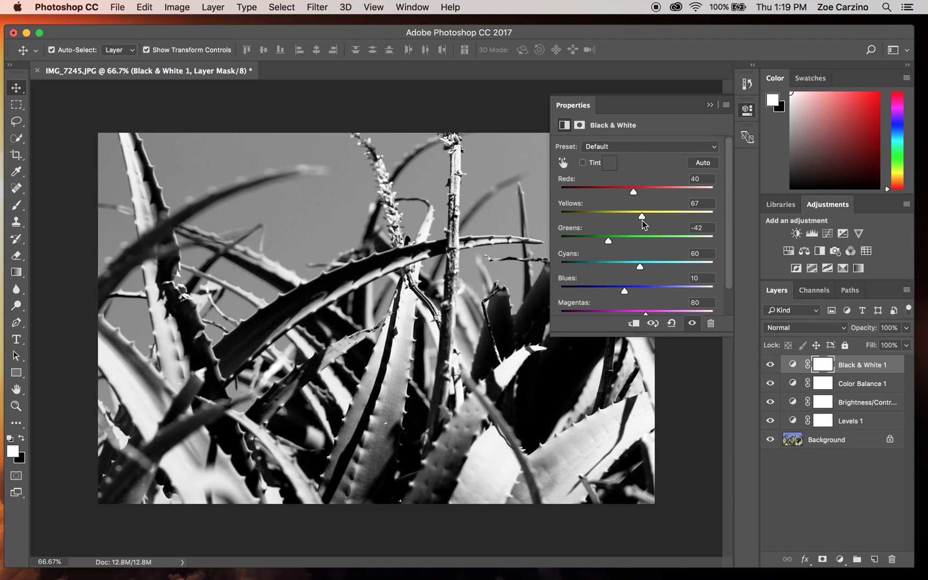
drag(634, 192, 609, 189)
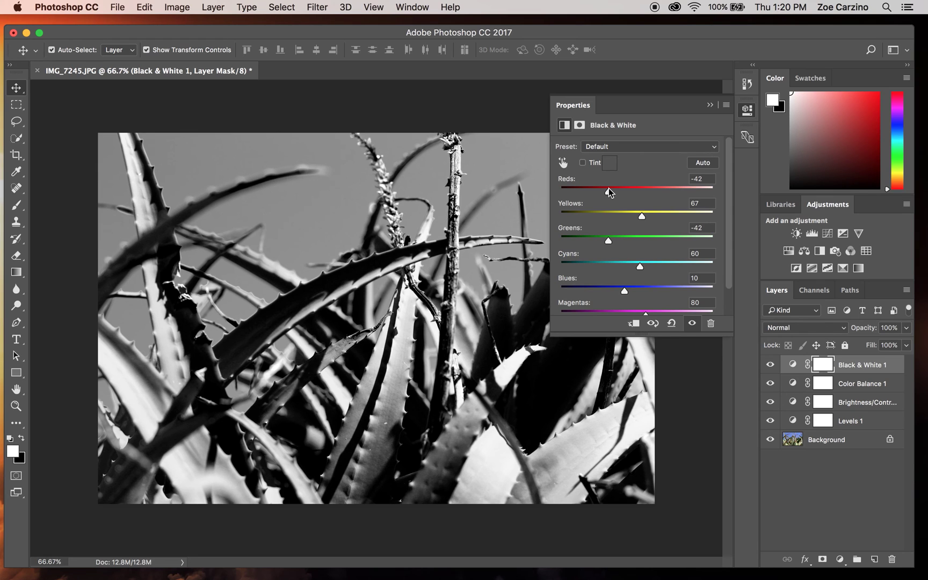
- Compare the photo with and without the Black & White adjustment layer, and delete that layer
click(707, 106)
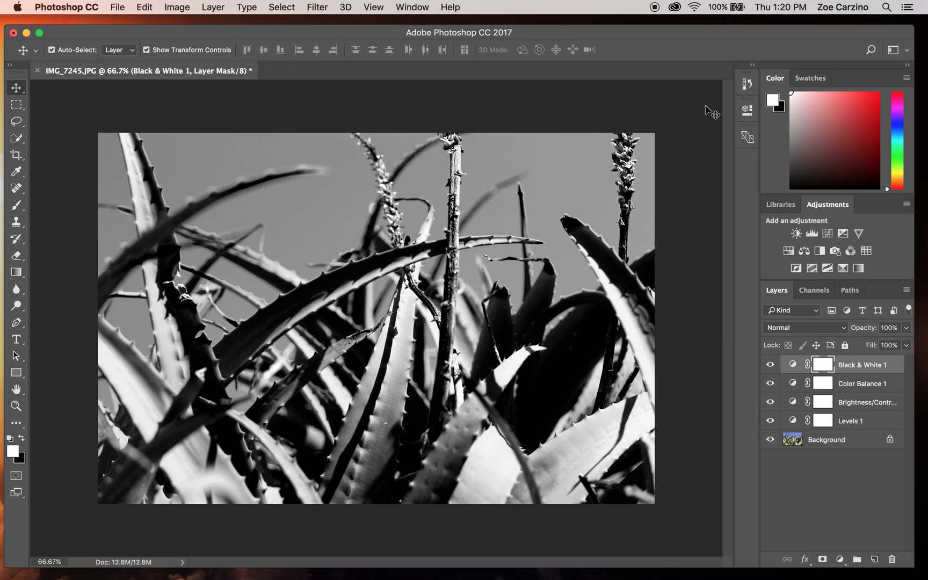
click(771, 365)
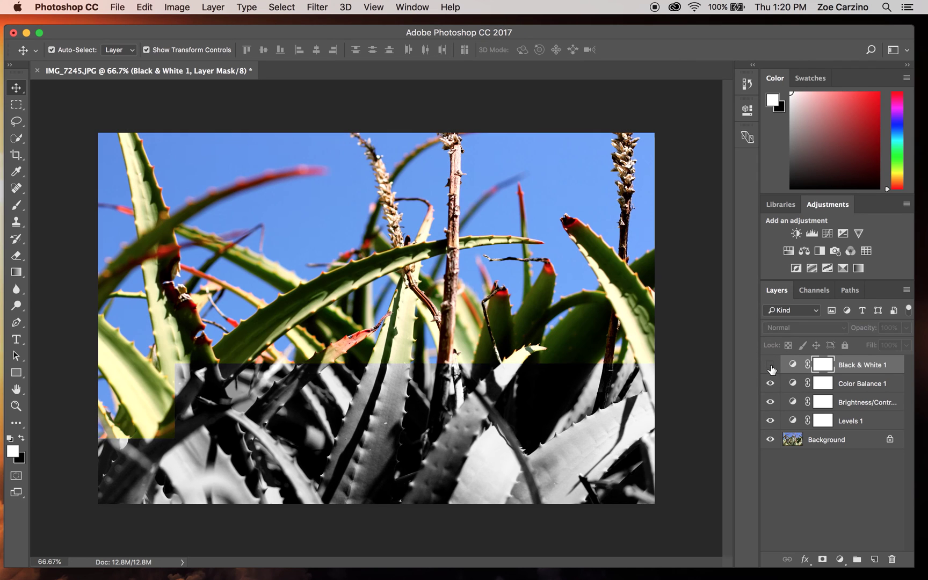
click(770, 367)
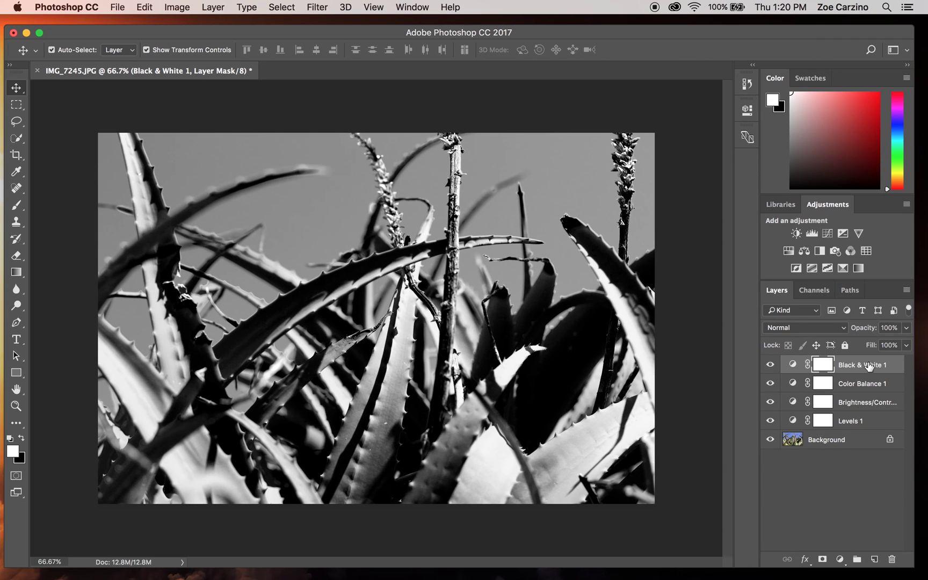
drag(870, 367, 891, 560)
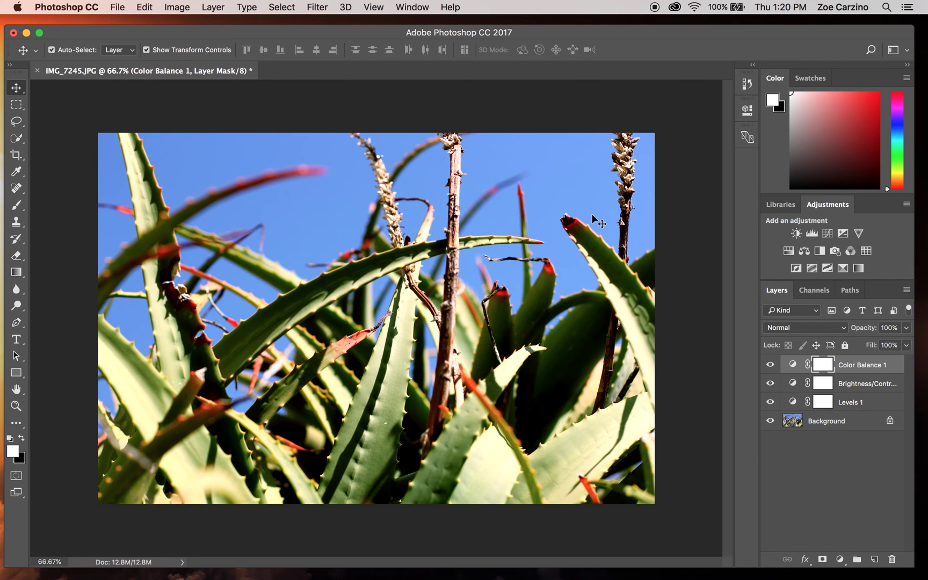
- Save the edited photo as a JPEG copy named IMG_7245 copy.jpg on the Desktop
click(120, 7)
click(138, 143)
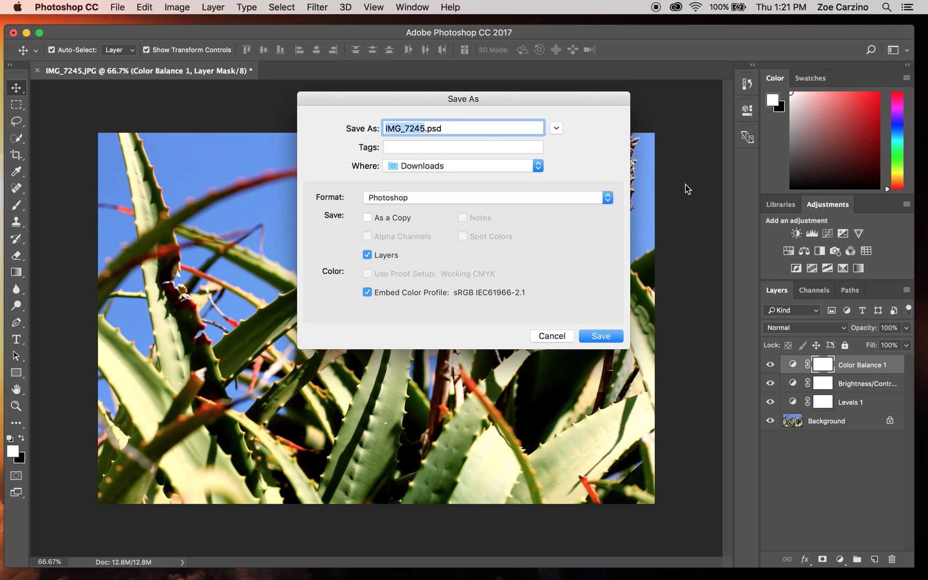
click(549, 198)
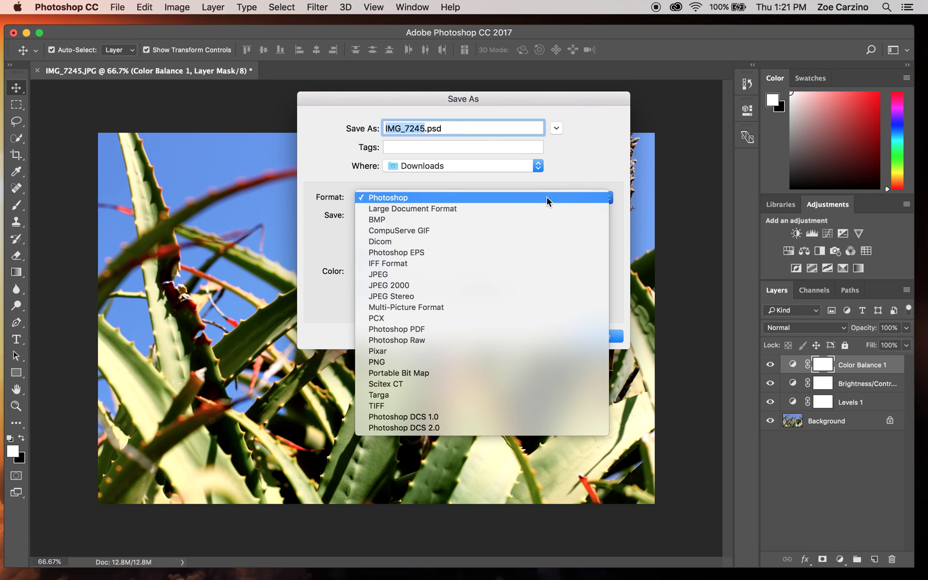
click(403, 276)
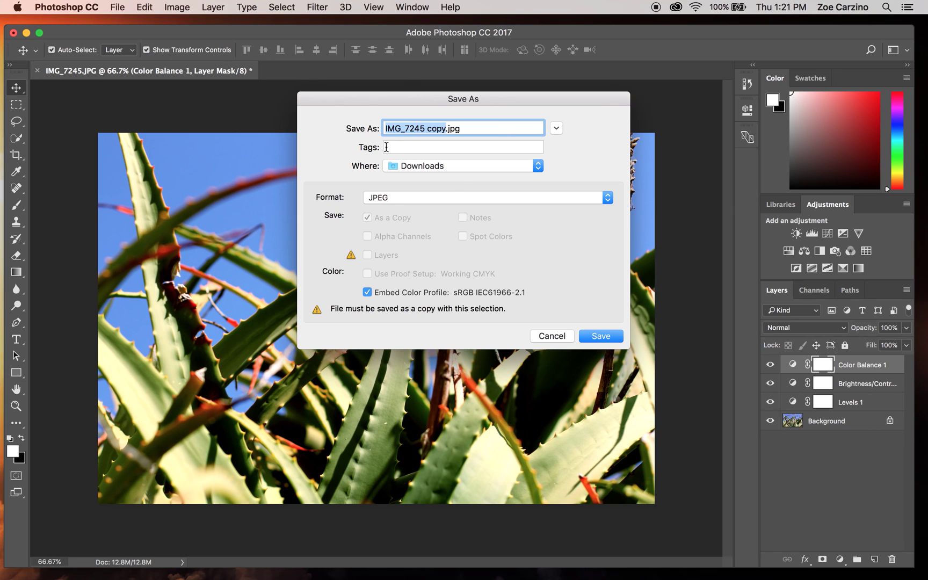
click(454, 166)
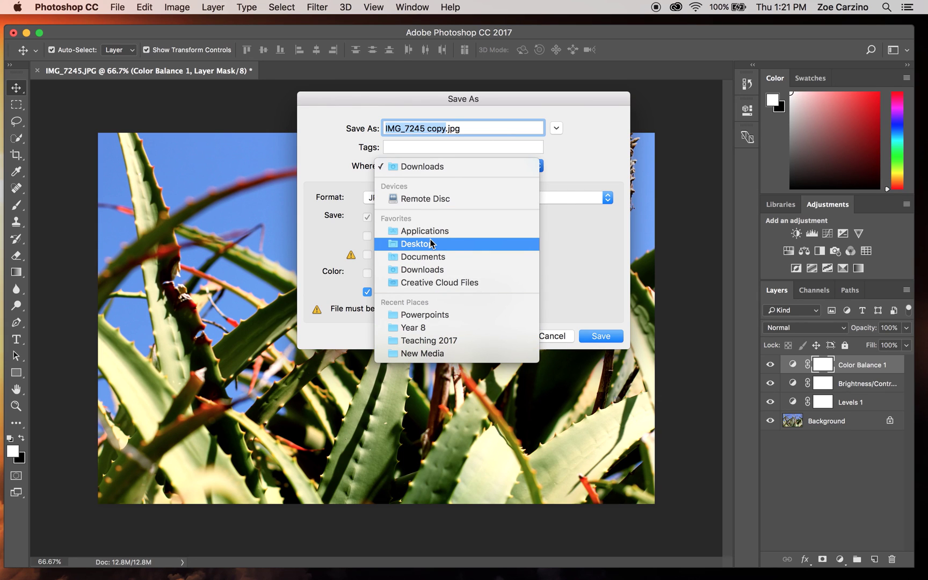
click(474, 243)
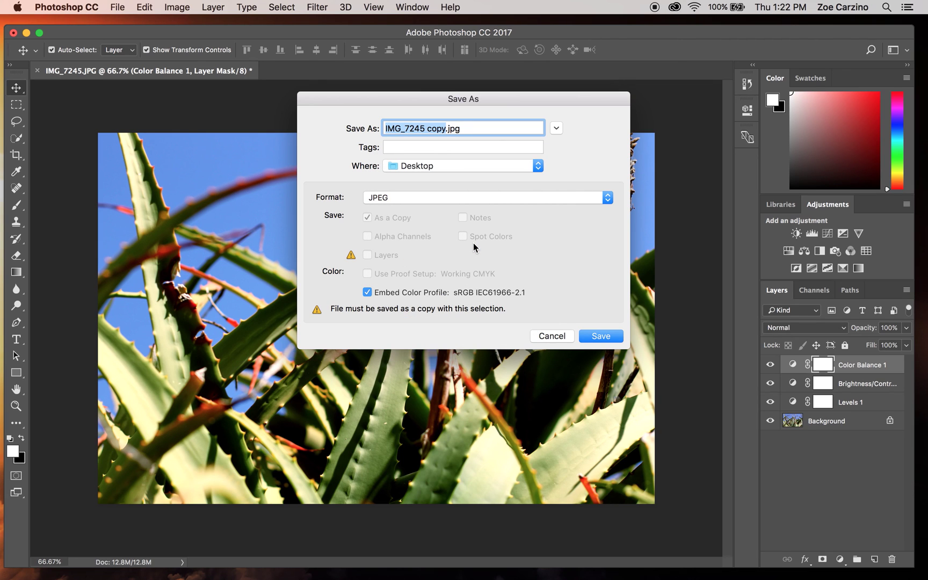
click(599, 336)
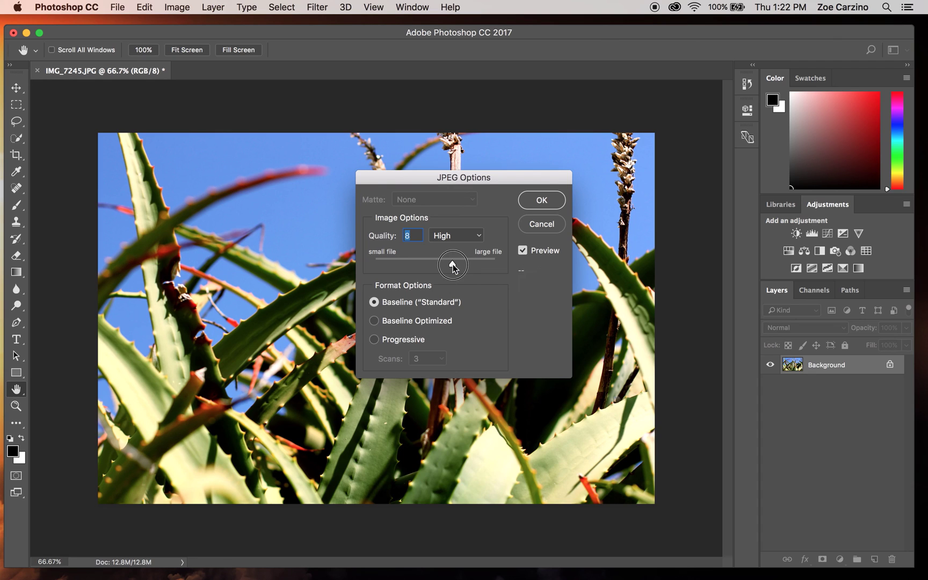
- Try a JPEG quality of 2 (Low), set it to 12 (Maximum), and finish saving the copy
drag(455, 265, 517, 262)
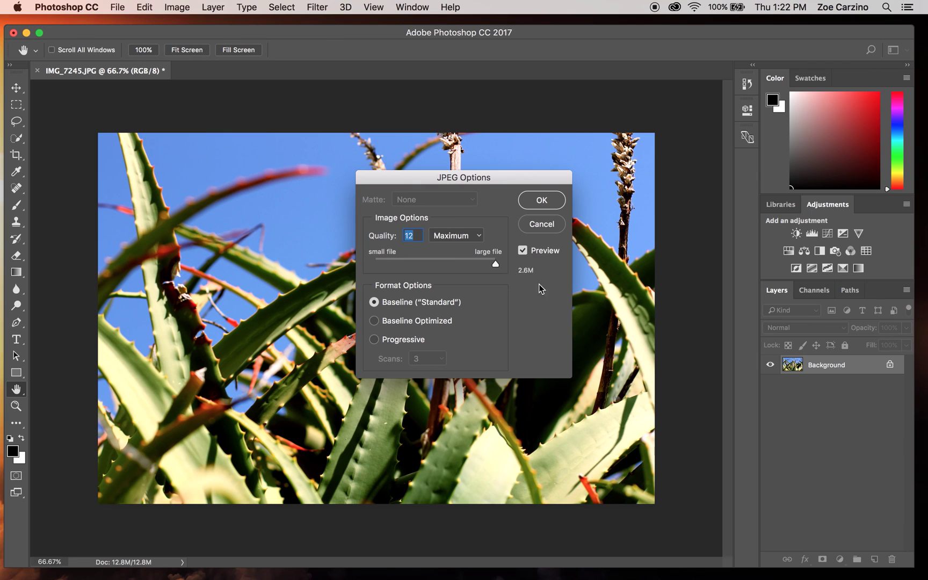
drag(494, 263, 397, 265)
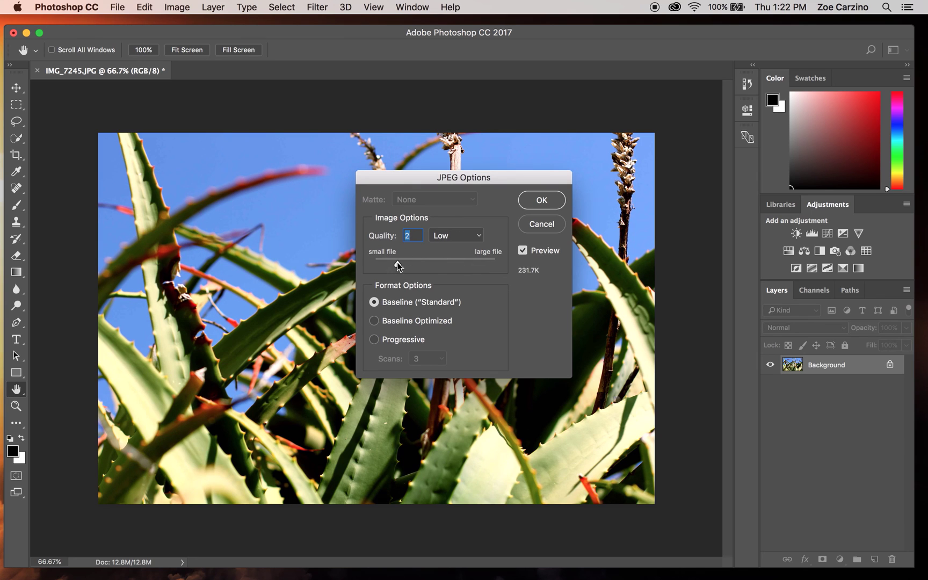
drag(429, 266, 524, 265)
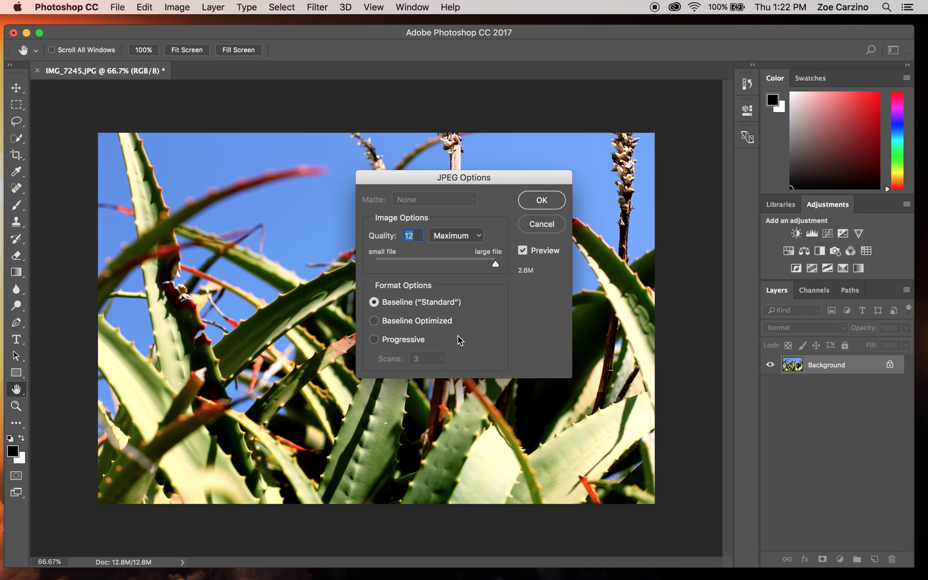
click(542, 200)
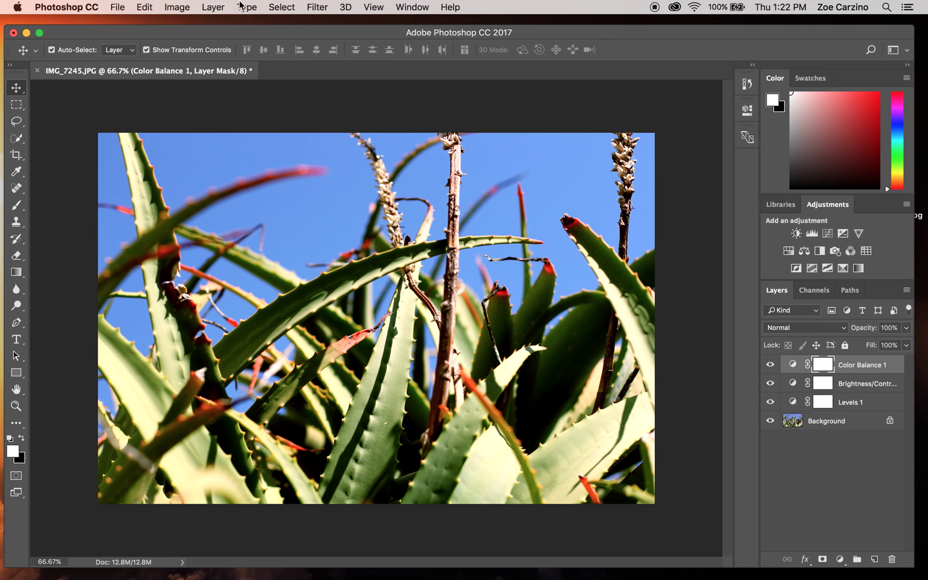
- Hide Photoshop and open IMG_7245 copy.jpg from the desktop in Preview to check the saved image
key(super+h)
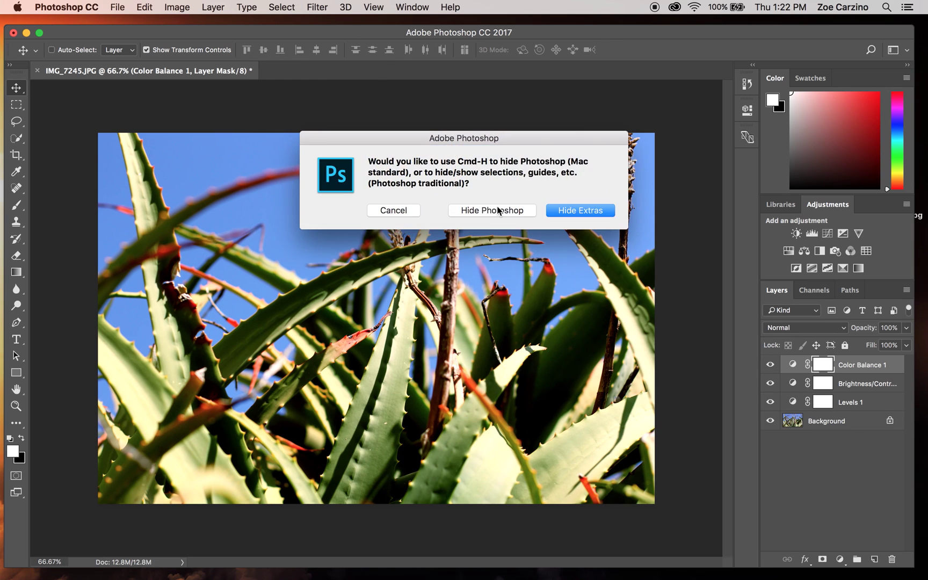
click(498, 207)
click(509, 210)
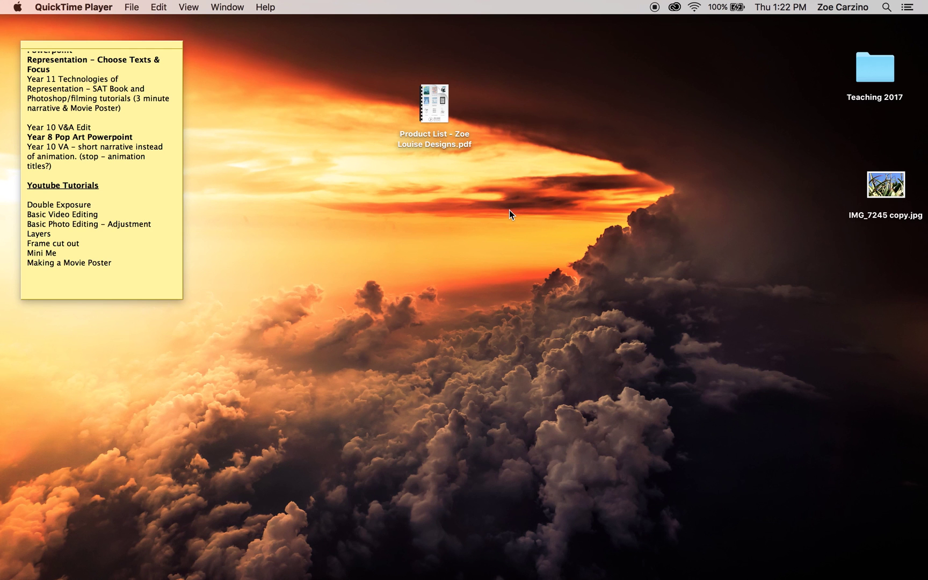
drag(873, 191, 807, 172)
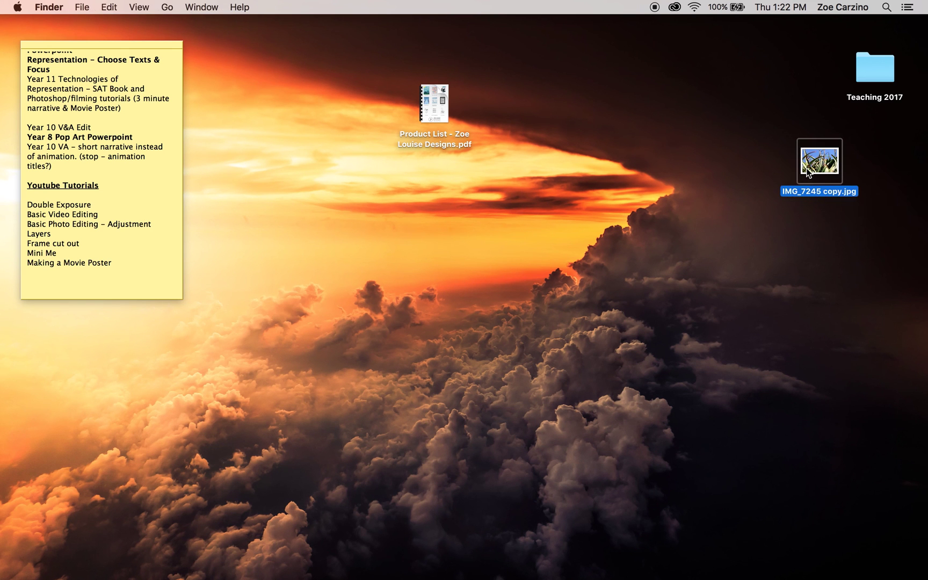
double_click(807, 172)
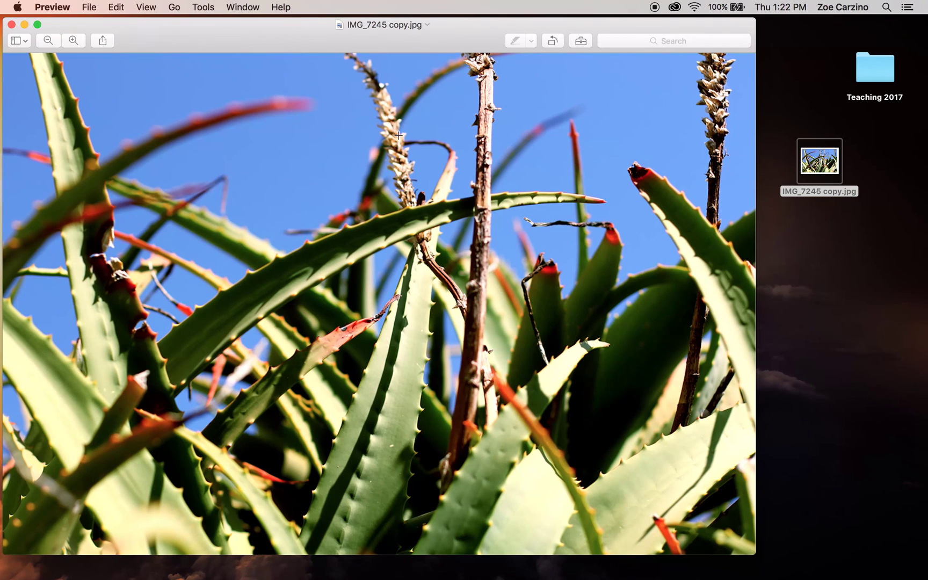